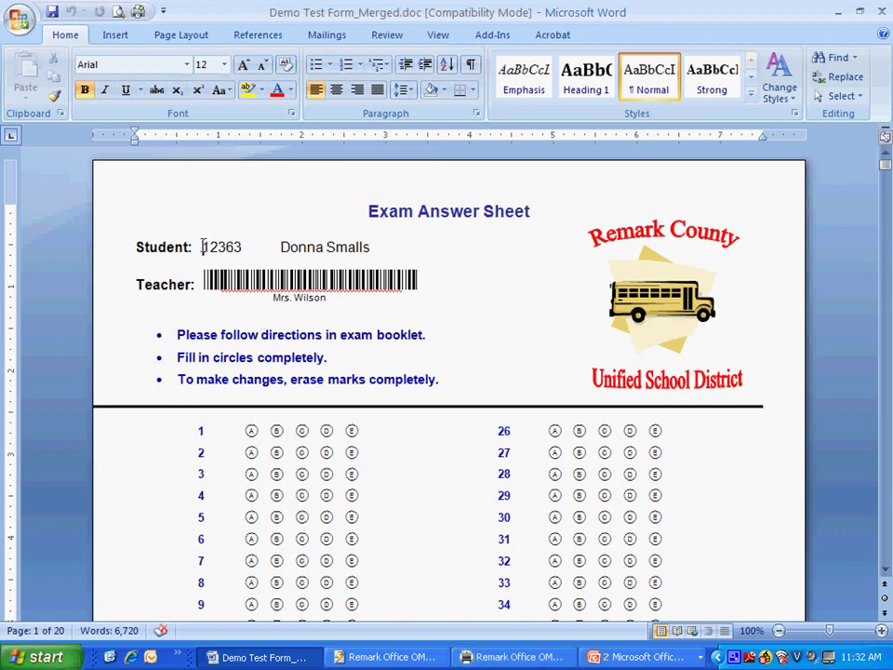
Examine the student details, teacher barcode and question 1 answer bubbles on the merged form, and its template in the Remark Office OMR Template Editor.
drag(203, 247, 391, 250)
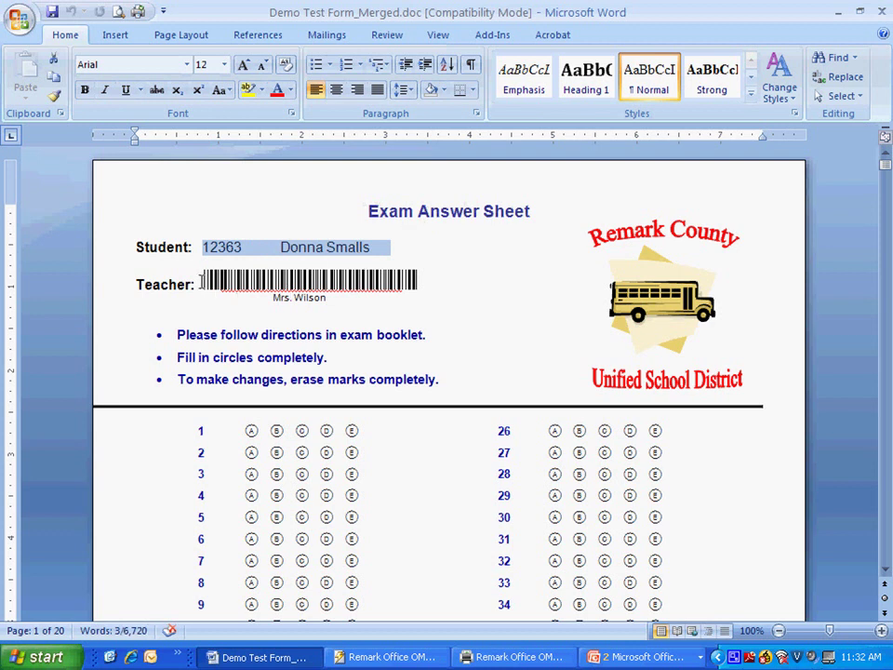
drag(202, 281, 422, 289)
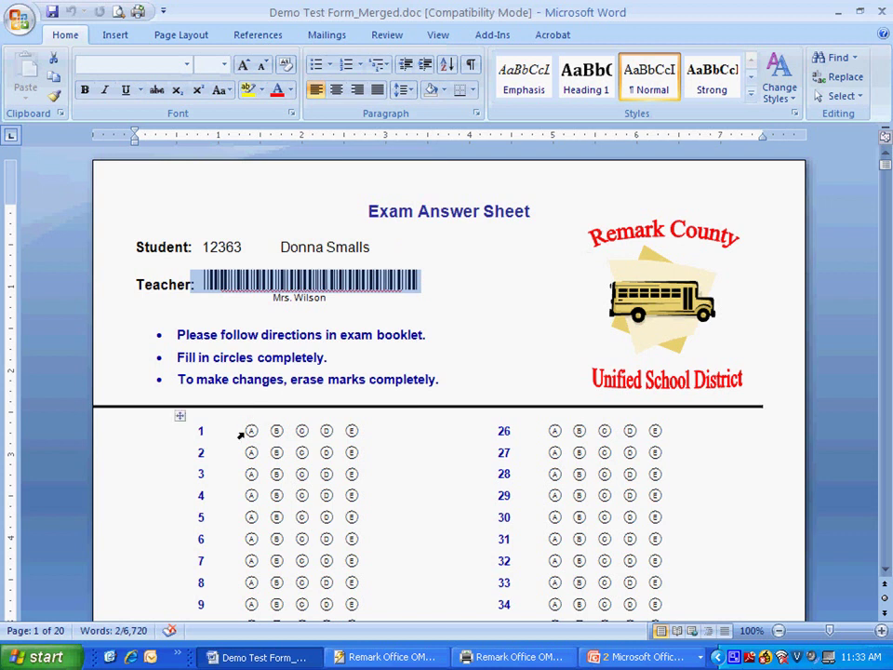
drag(250, 431, 352, 431)
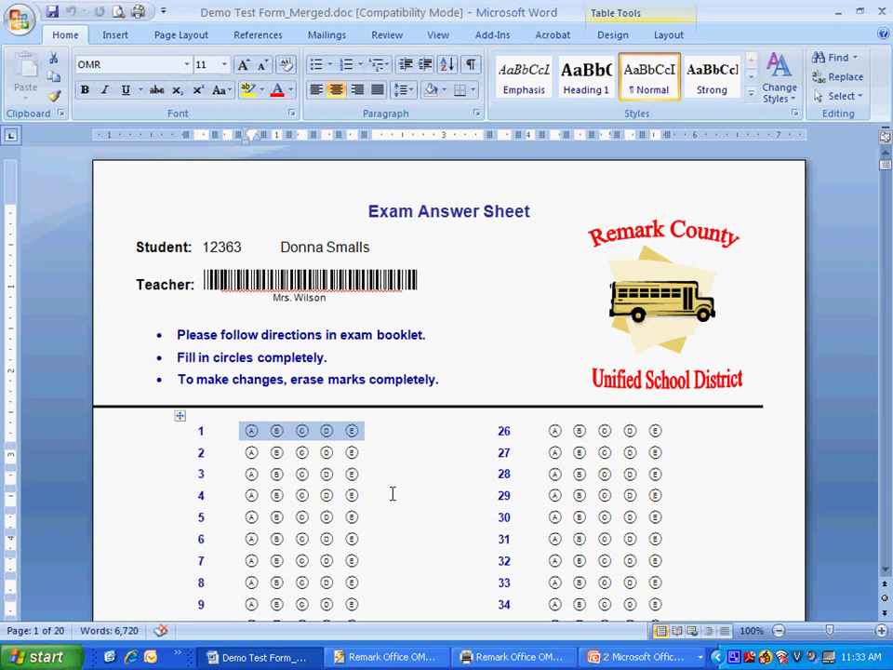
click(381, 656)
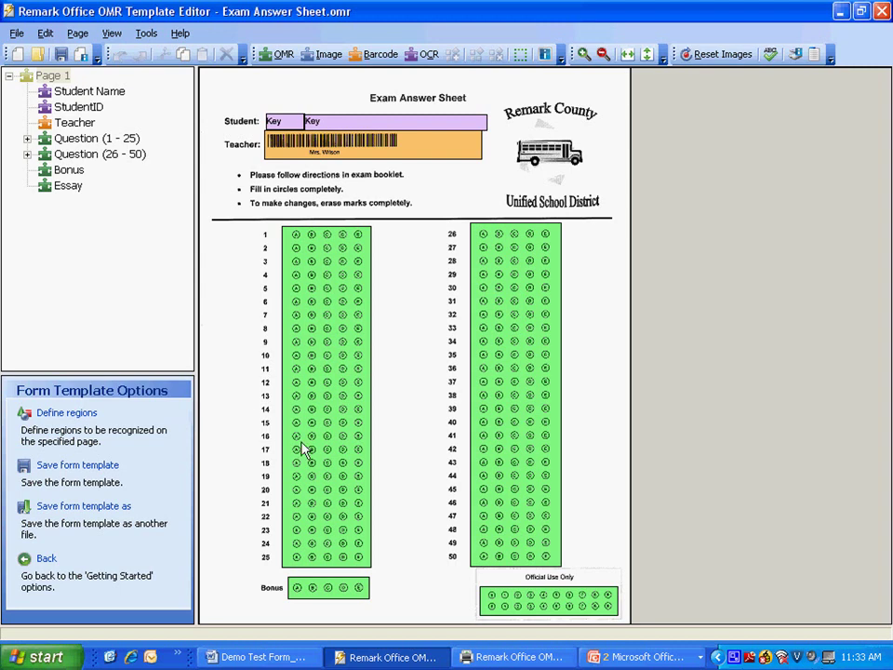
Switch to Remark Office OMR Data Center and read all images in the Exam Demonstration Files folder with the Read Wizard.
click(465, 657)
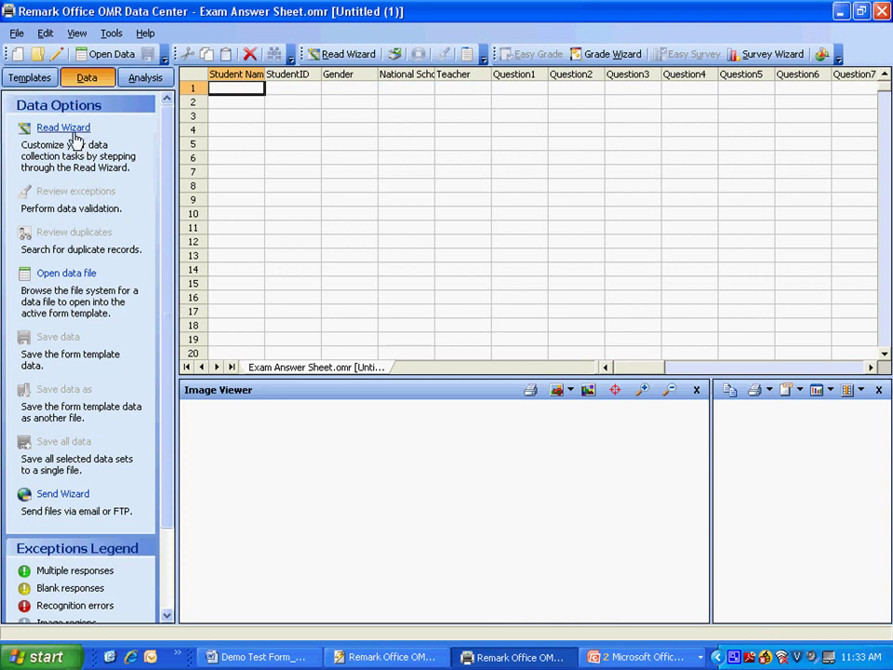
click(74, 133)
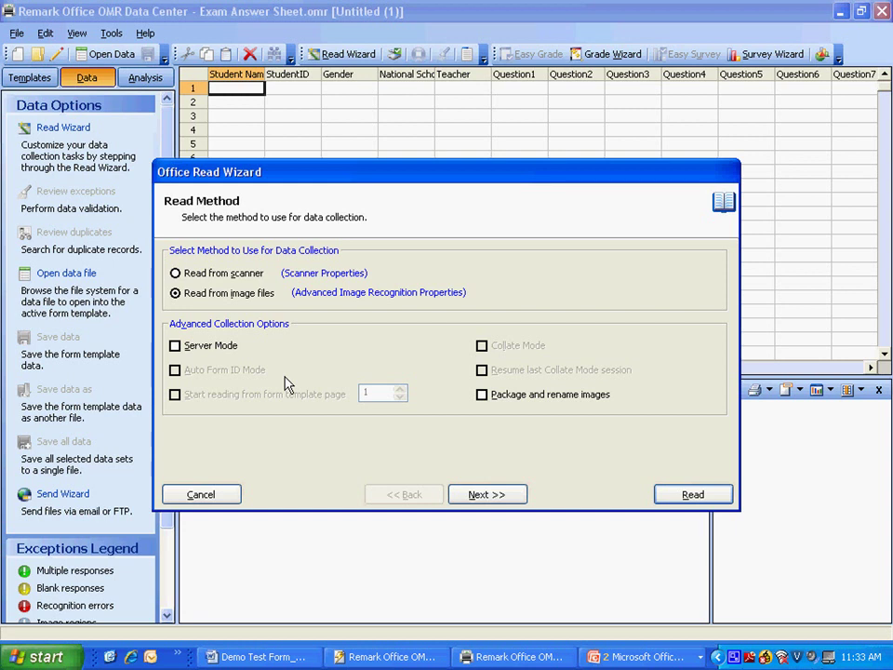
click(475, 499)
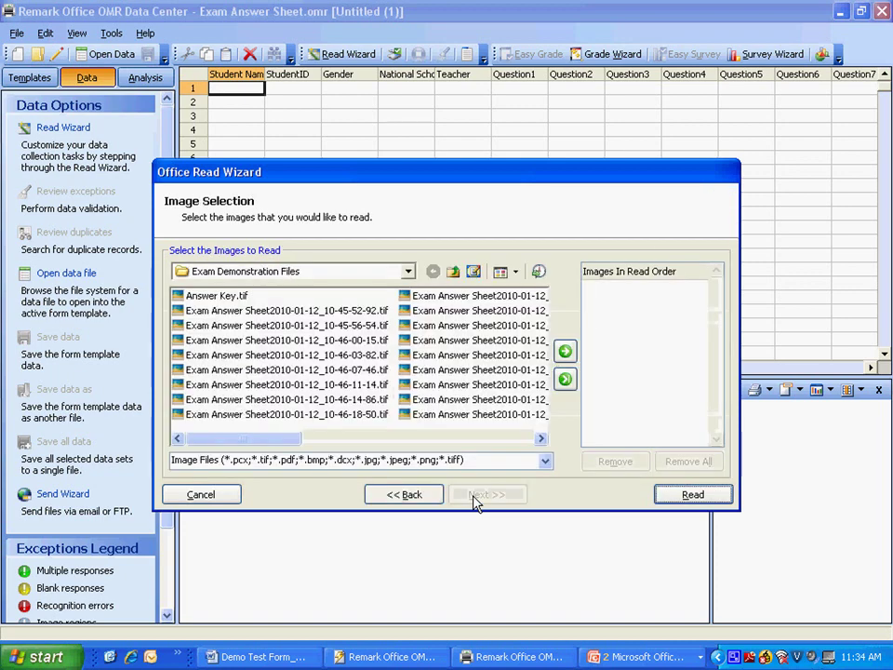
click(565, 379)
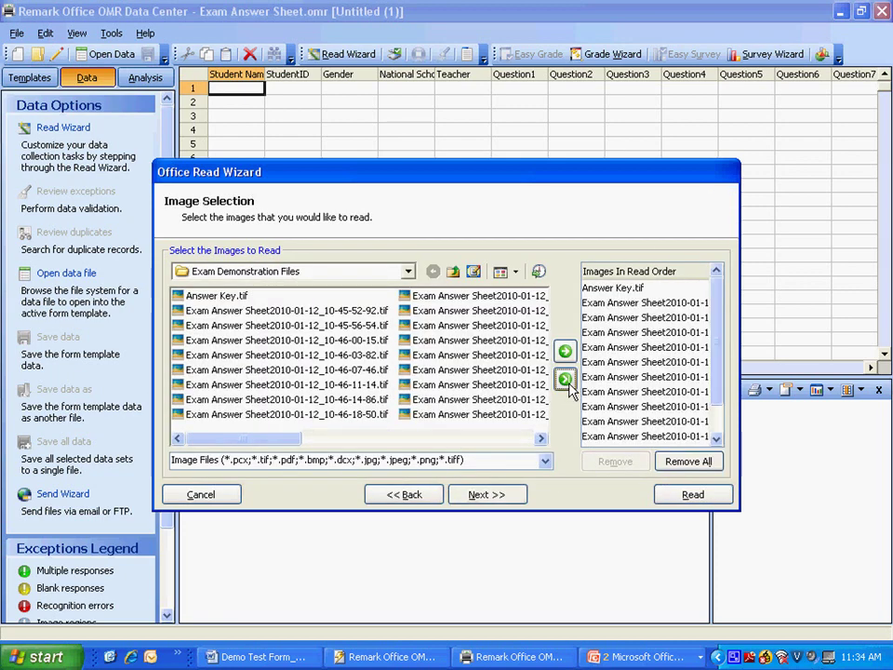
click(663, 499)
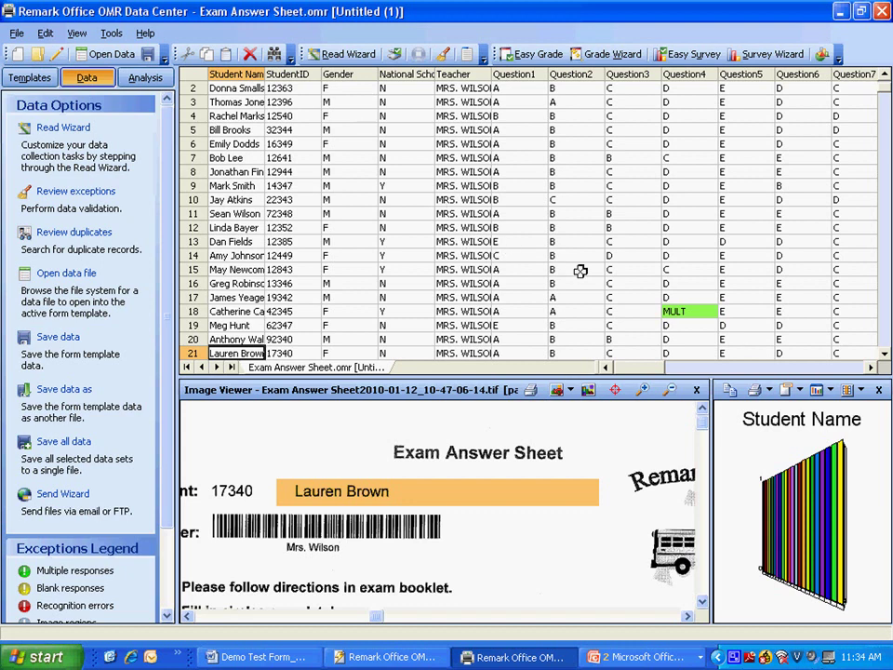
Check the scanned marks for the multiple response in row 18, Question4, and set the answer to D.
click(684, 313)
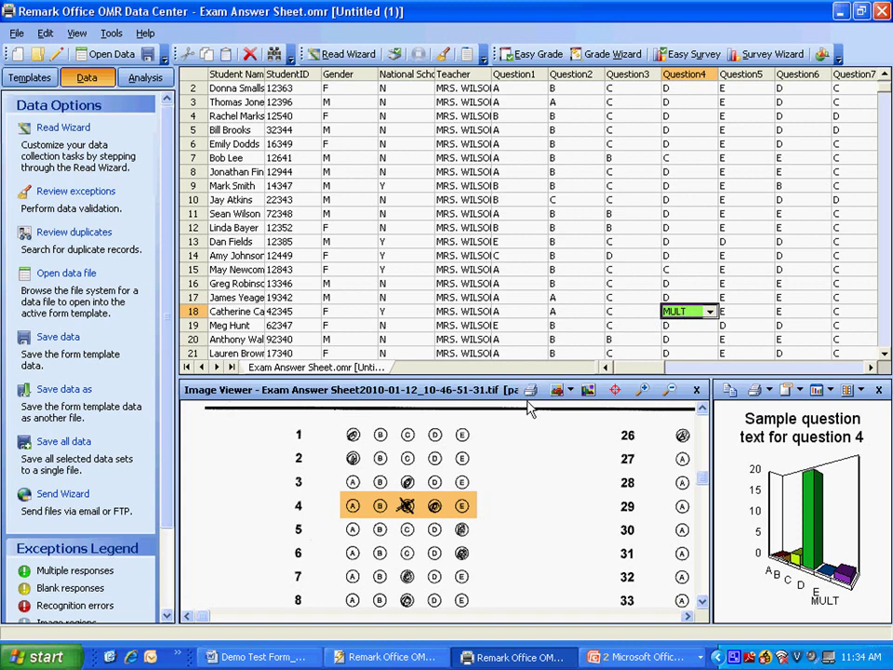
click(710, 312)
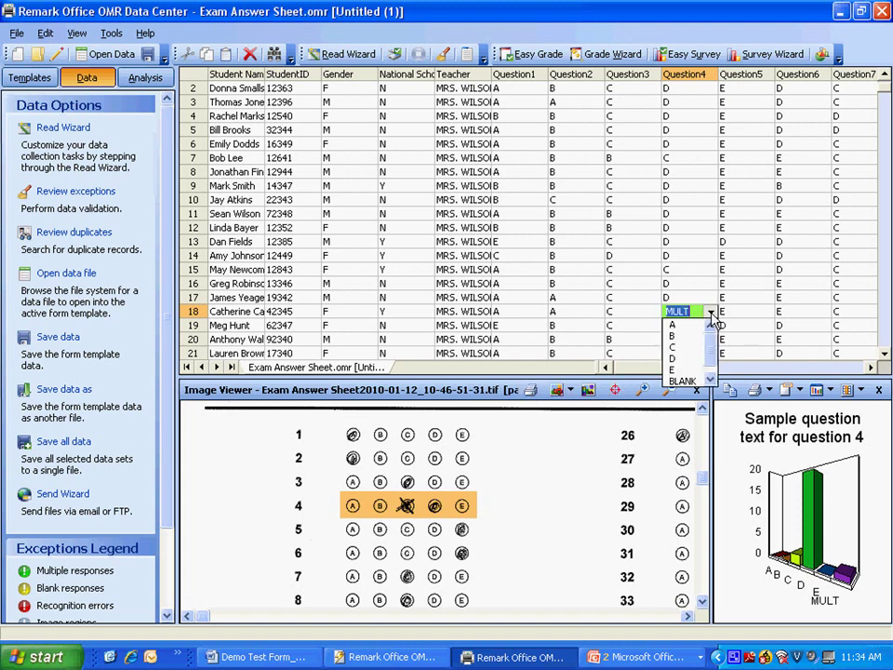
click(679, 366)
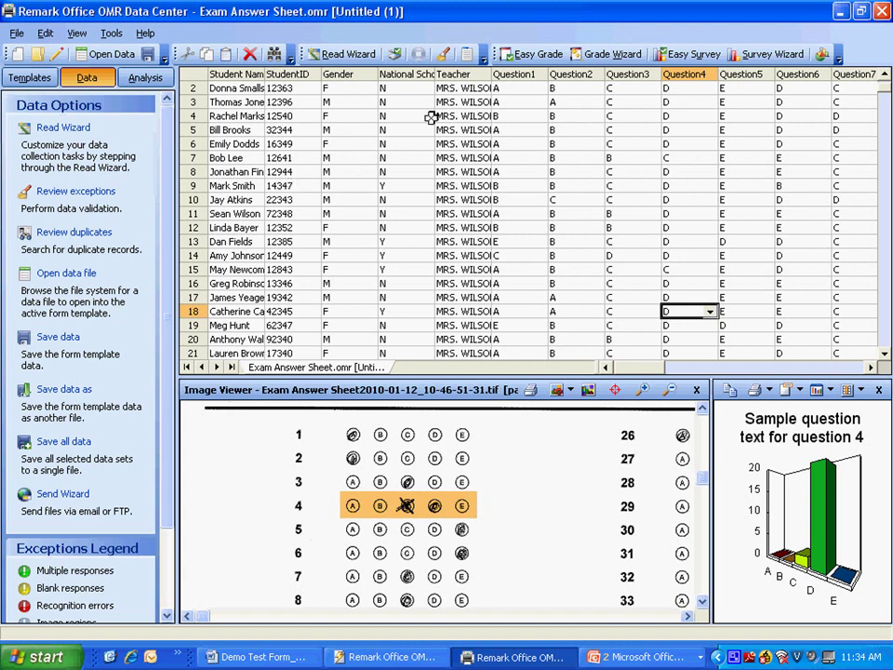
Grade the exam data with Easy Grade and view the 101 - Student Statistics Report in full screen.
click(520, 60)
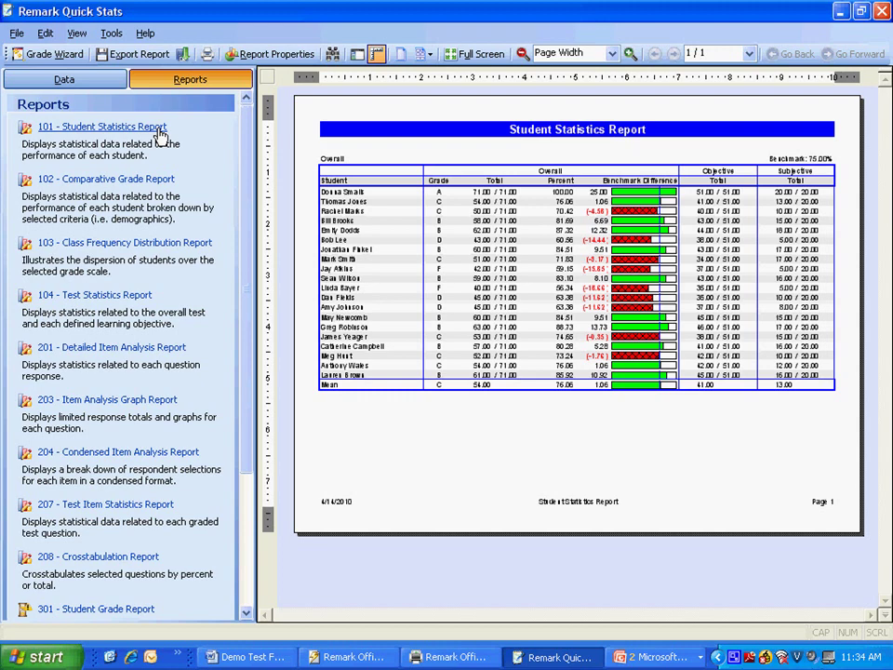
click(162, 135)
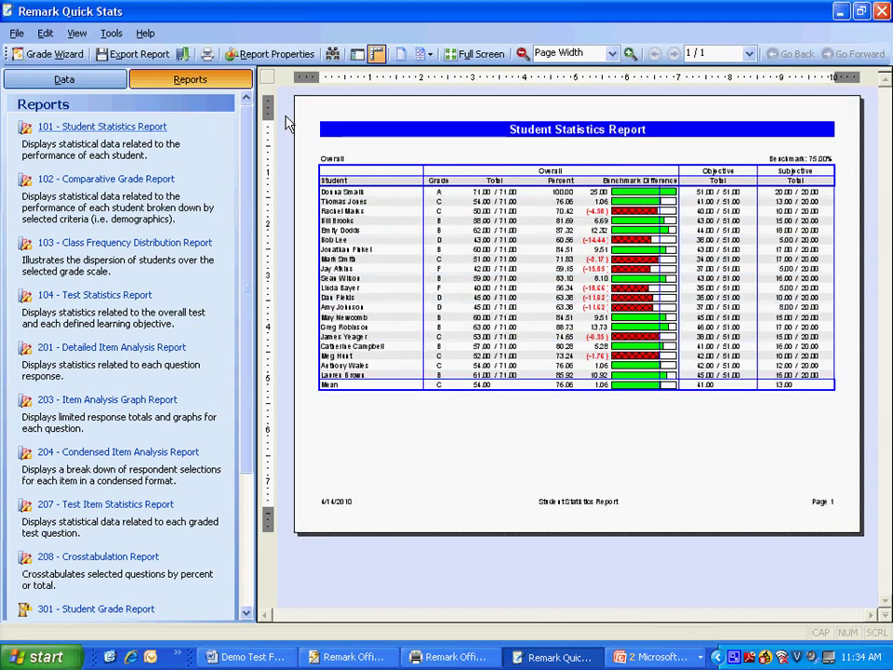
click(475, 53)
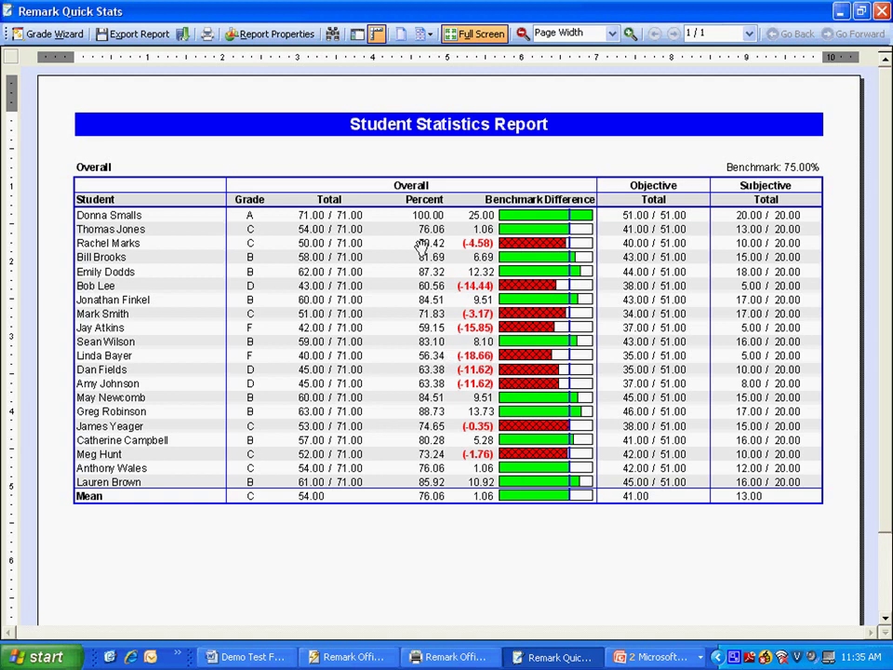
click(476, 35)
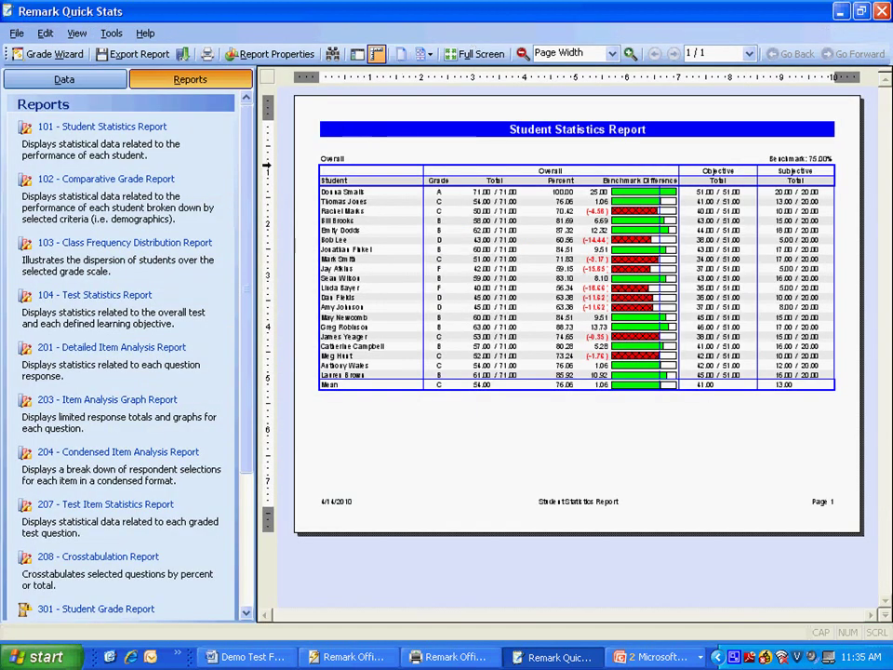
Generate the 102 - Comparative Grade Report grouped by Gender and view it in full screen.
click(110, 181)
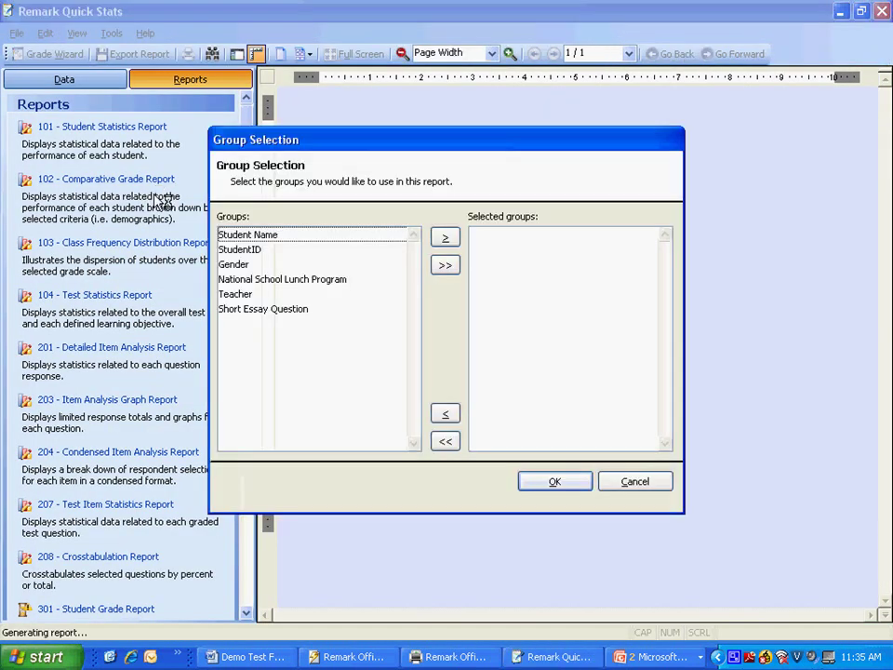
double_click(232, 264)
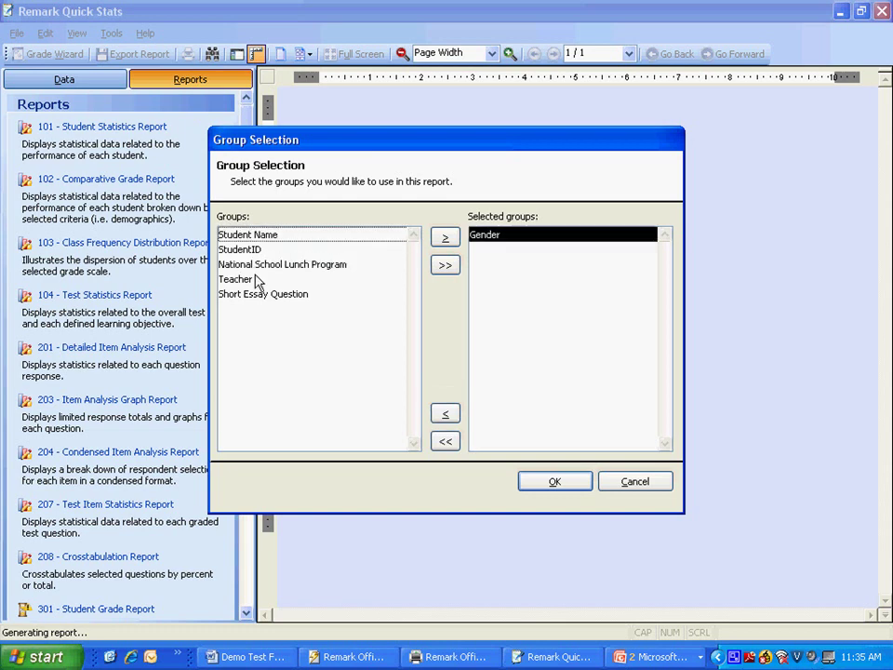
click(553, 491)
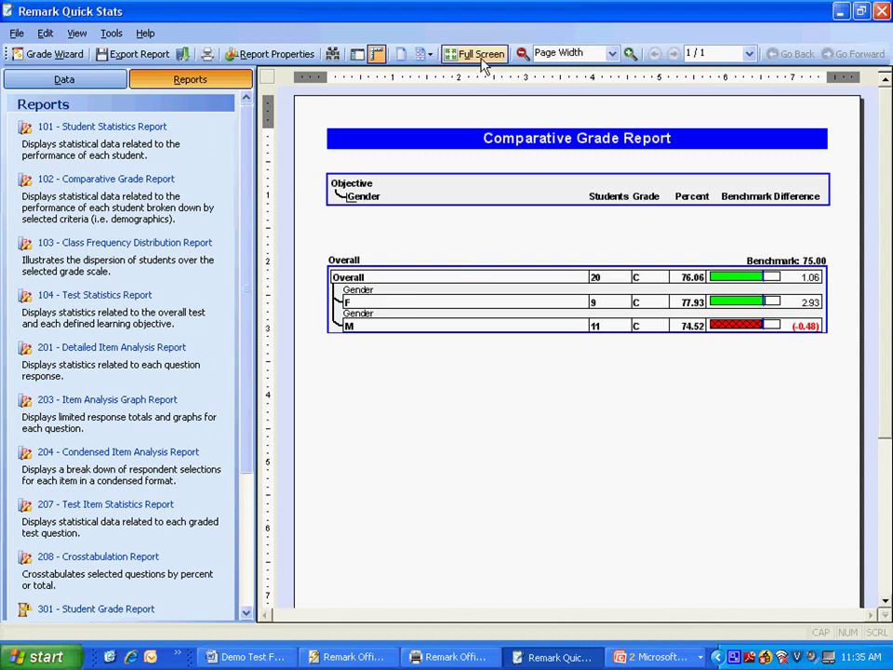
click(477, 54)
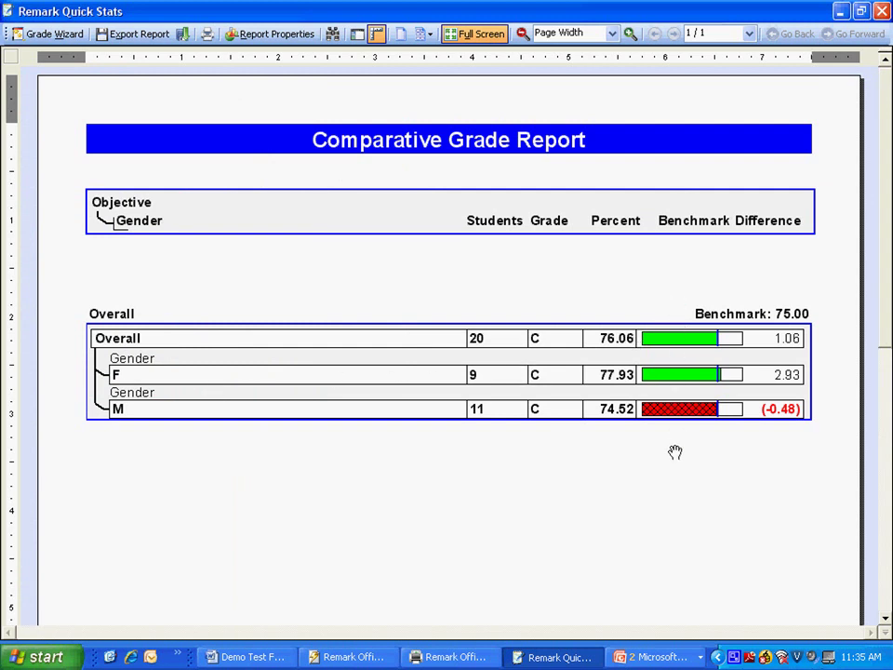
click(483, 36)
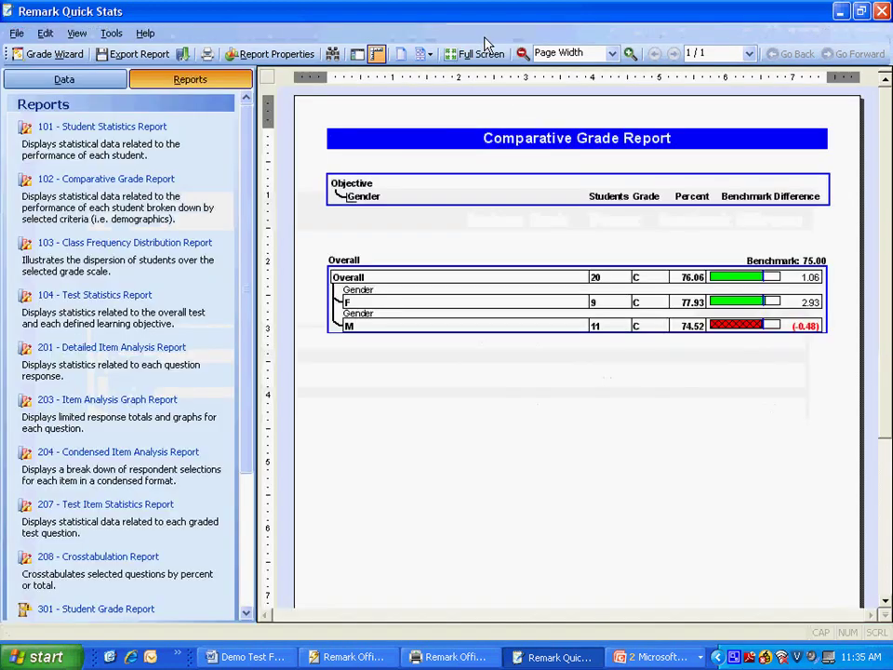
Generate the 204 - Condensed Item Analysis Report and examine its question responses in full screen.
click(118, 454)
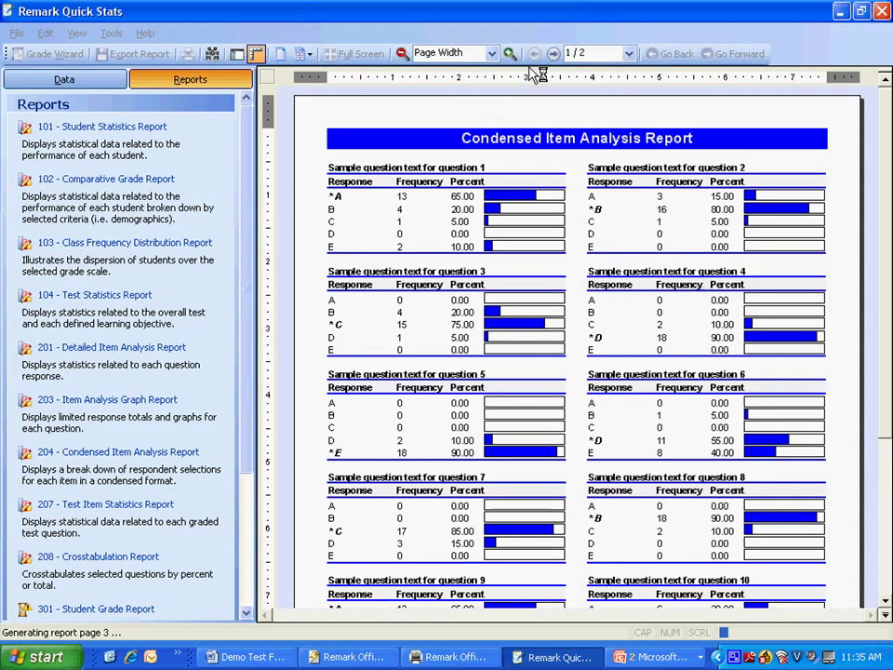
click(478, 53)
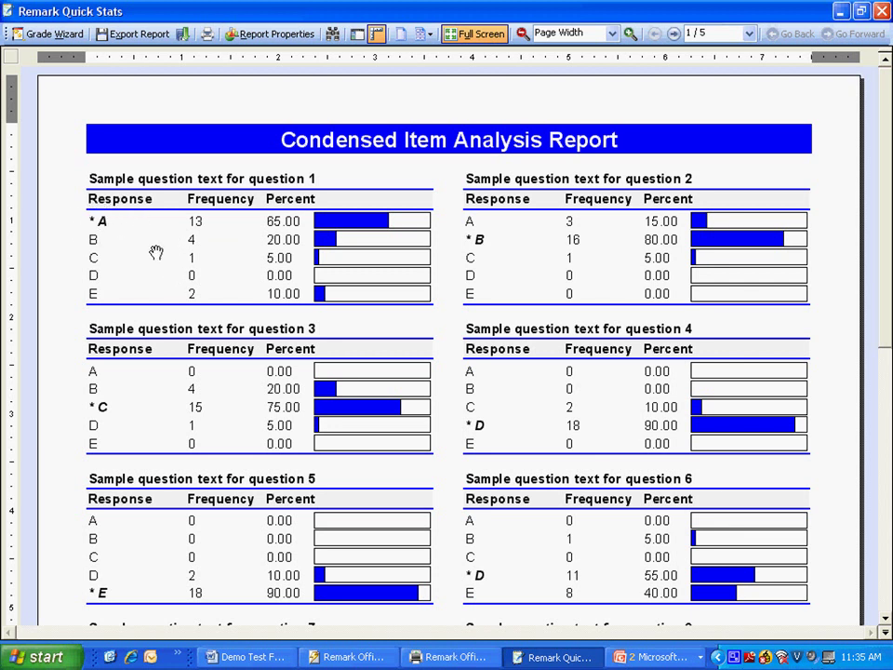
click(481, 34)
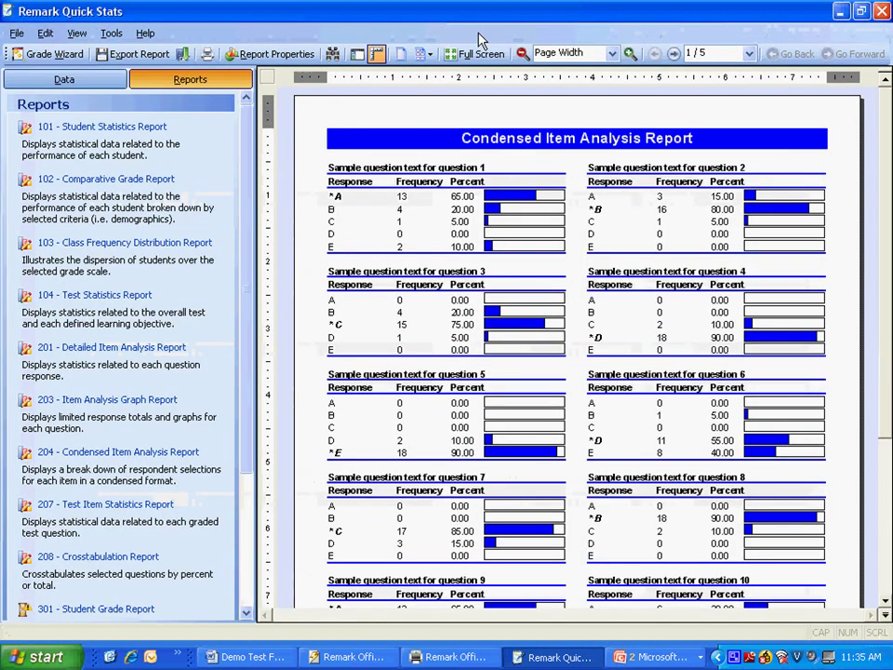
Generate the 301 - Student Grade Report and examine the second student's responses and scanned answer sheet in full screen.
click(118, 610)
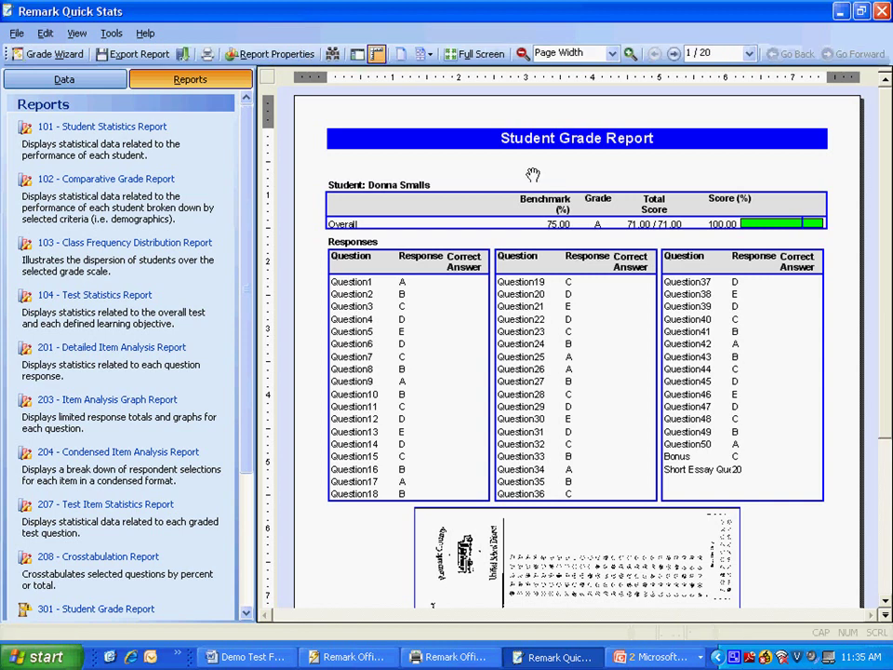
click(478, 53)
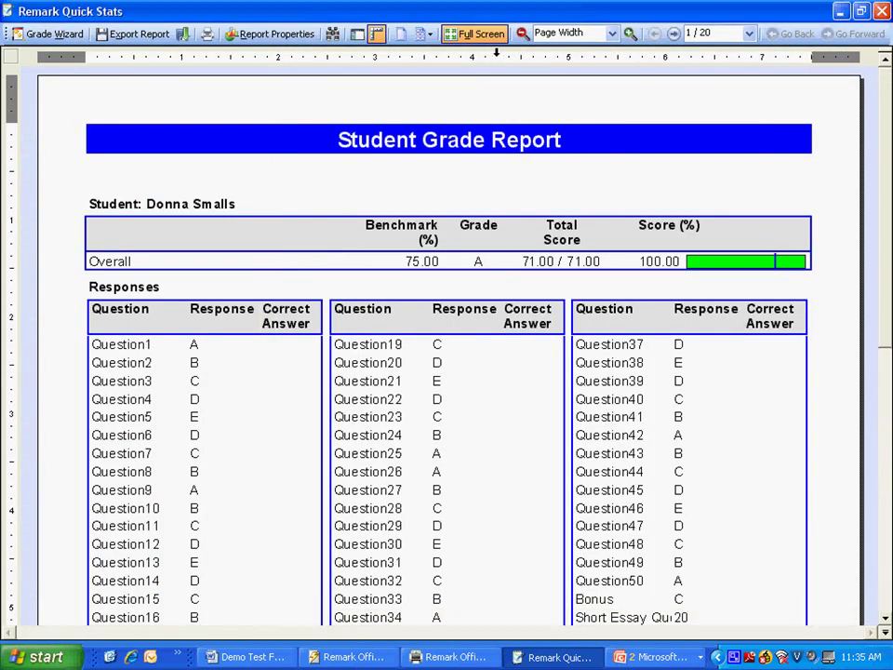
click(674, 34)
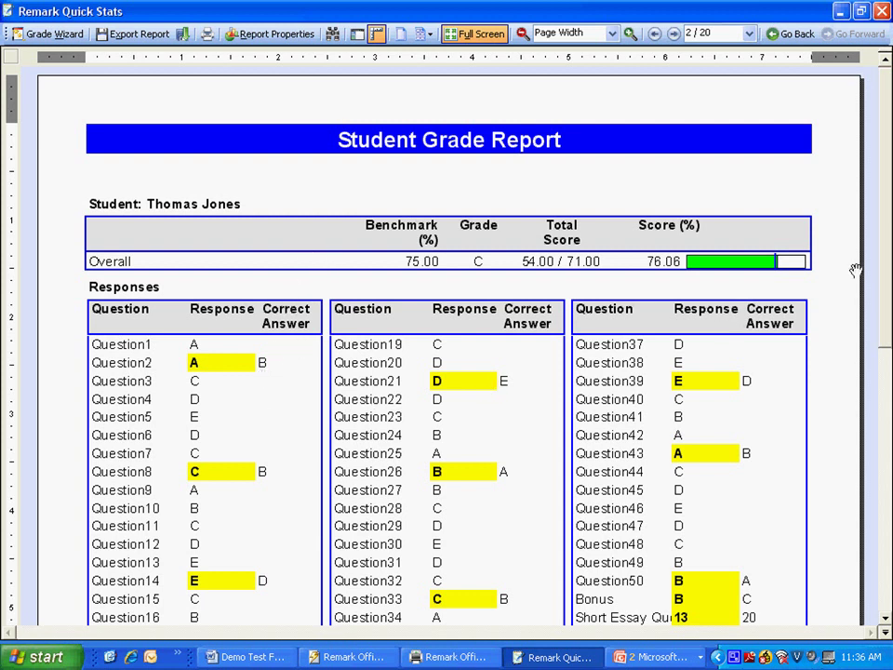
drag(888, 236, 880, 447)
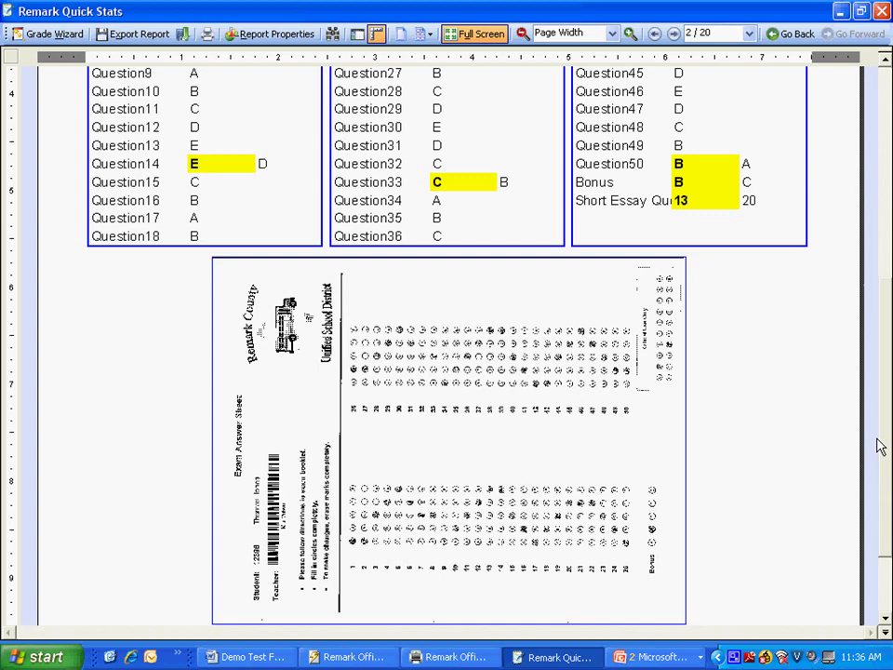
drag(880, 446, 882, 168)
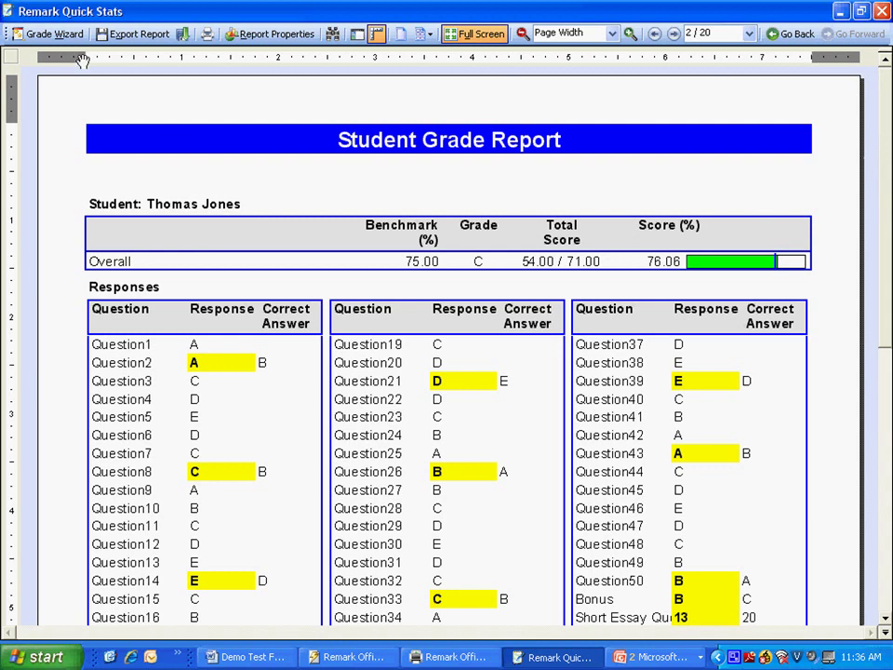
click(486, 35)
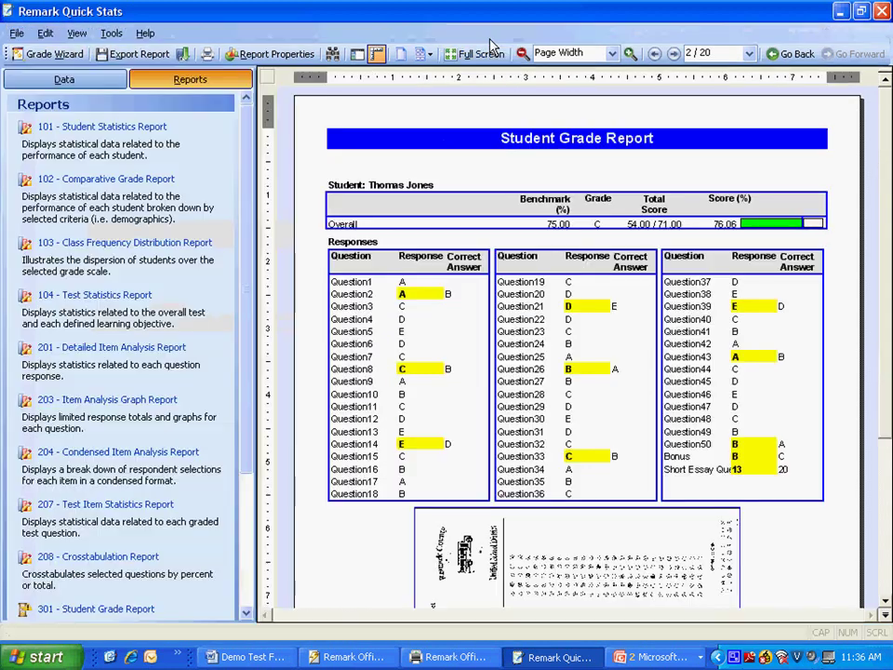
Show the available export options for the report, gradebook and test data.
click(16, 34)
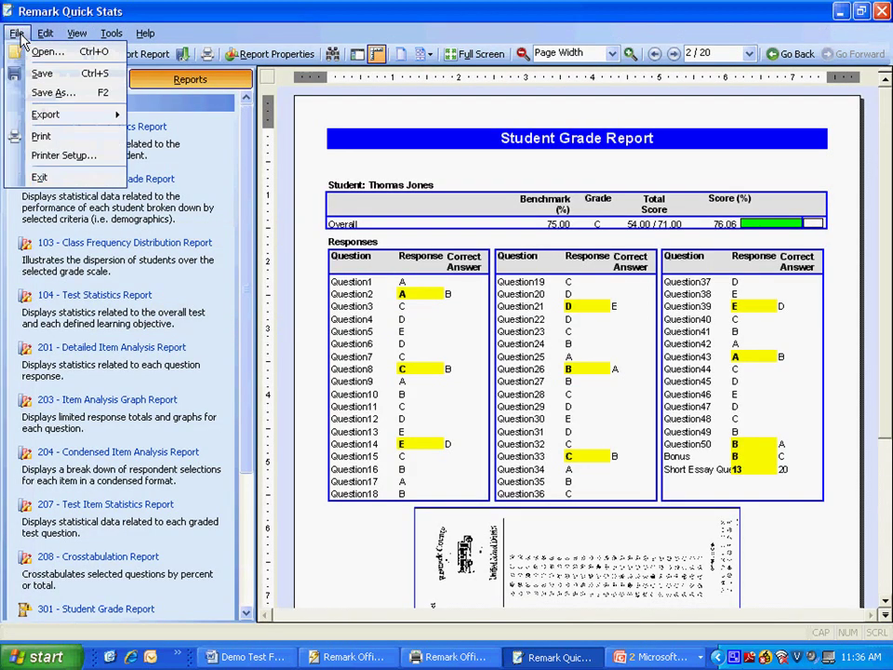
mouse_move(33, 112)
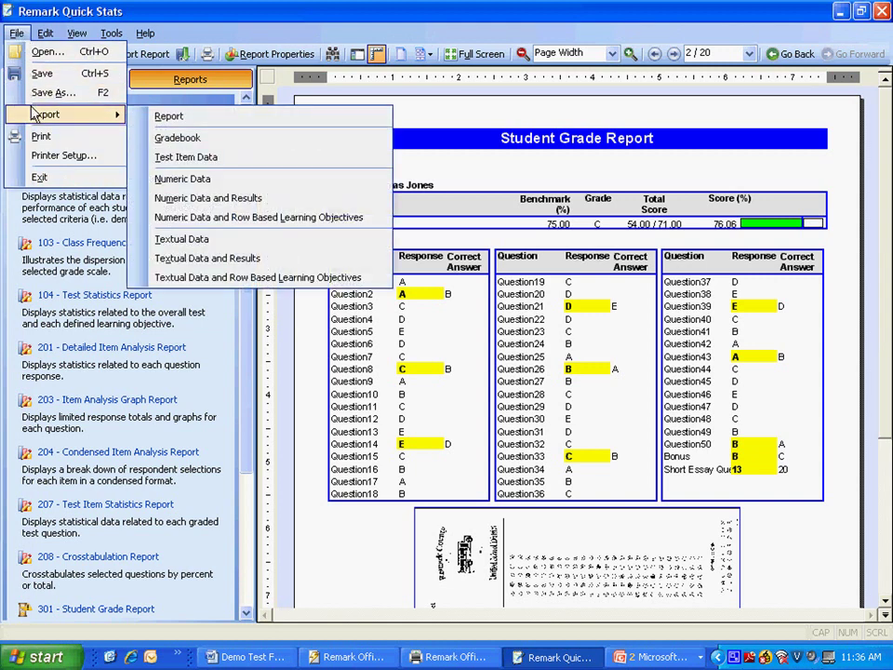
Switch to the PowerPoint slide show with the Remark Office OMR contact and ordering information.
click(655, 657)
click(671, 614)
click(675, 624)
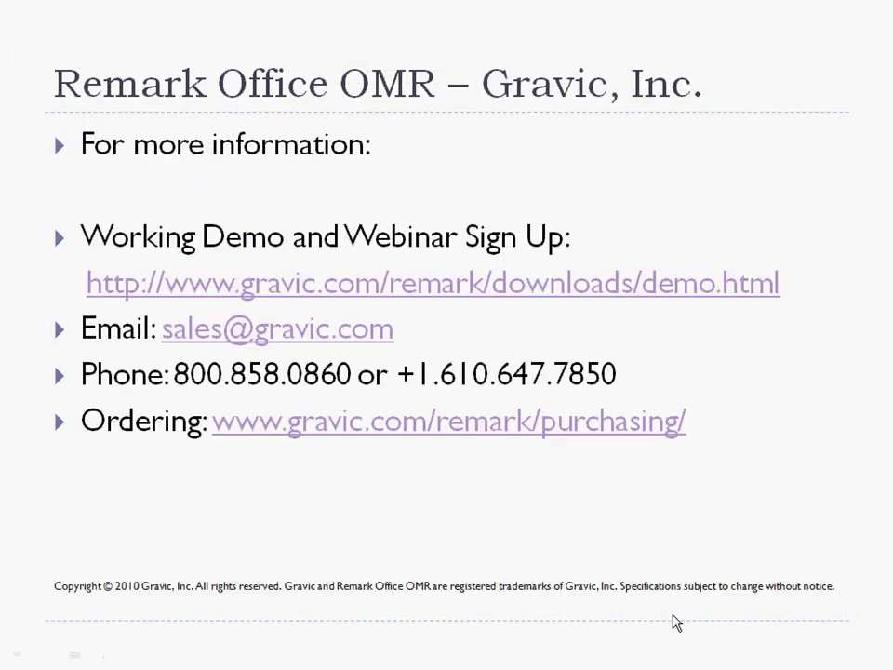